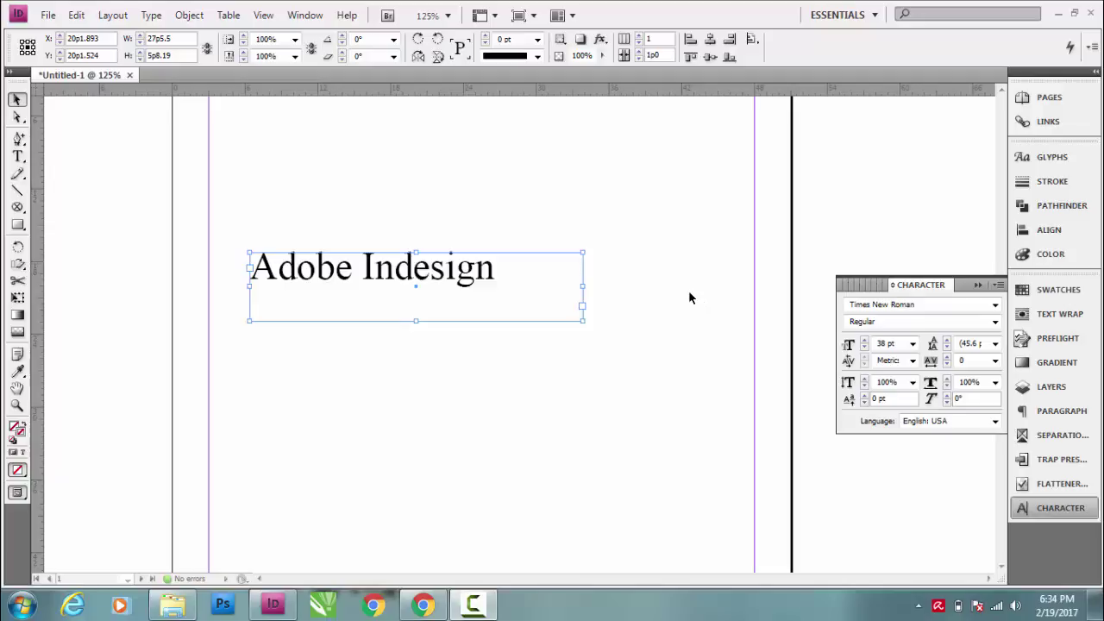
Step: Reposition and narrow the 'Adobe Indesign' frame, then stretch its text taller to 57.76 pt
{"action": "mouse_move", "coordinate": [446, 285]}
{"action": "left_mouse_down"}
{"action": "mouse_move", "coordinate": [562, 218]}
{"action": "mouse_move", "coordinate": [546, 281]}
{"action": "left_mouse_up"}
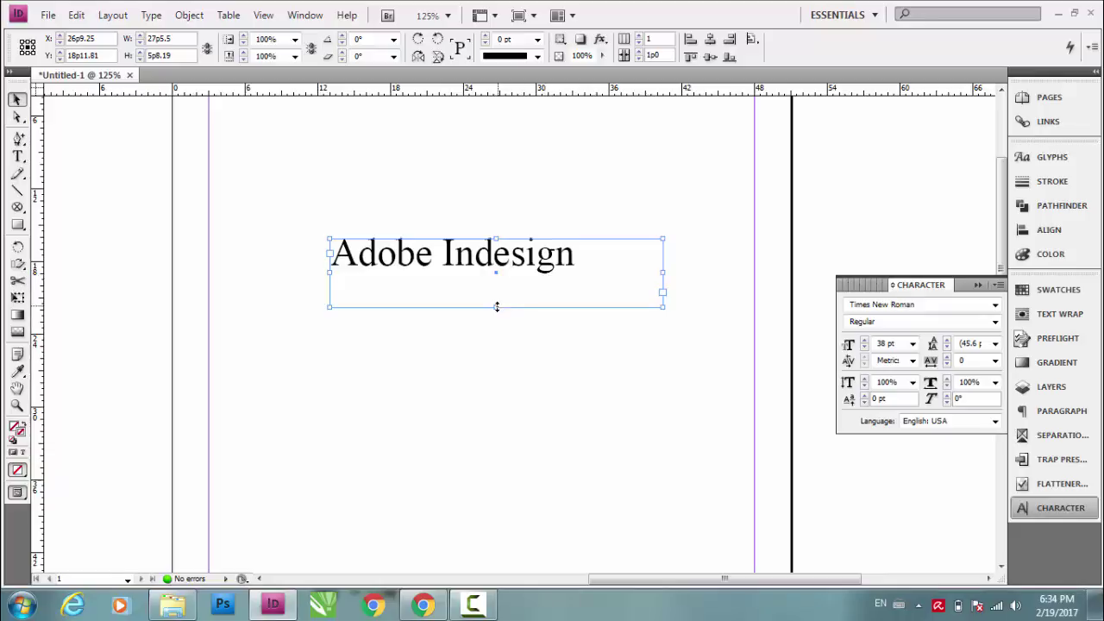
{"action": "mouse_move", "coordinate": [513, 254]}
{"action": "left_mouse_down"}
{"action": "mouse_move", "coordinate": [381, 257]}
{"action": "mouse_move", "coordinate": [498, 259]}
{"action": "left_mouse_up"}
{"action": "left_click_drag", "start_coordinate": [656, 269], "coordinate": [571, 270]}
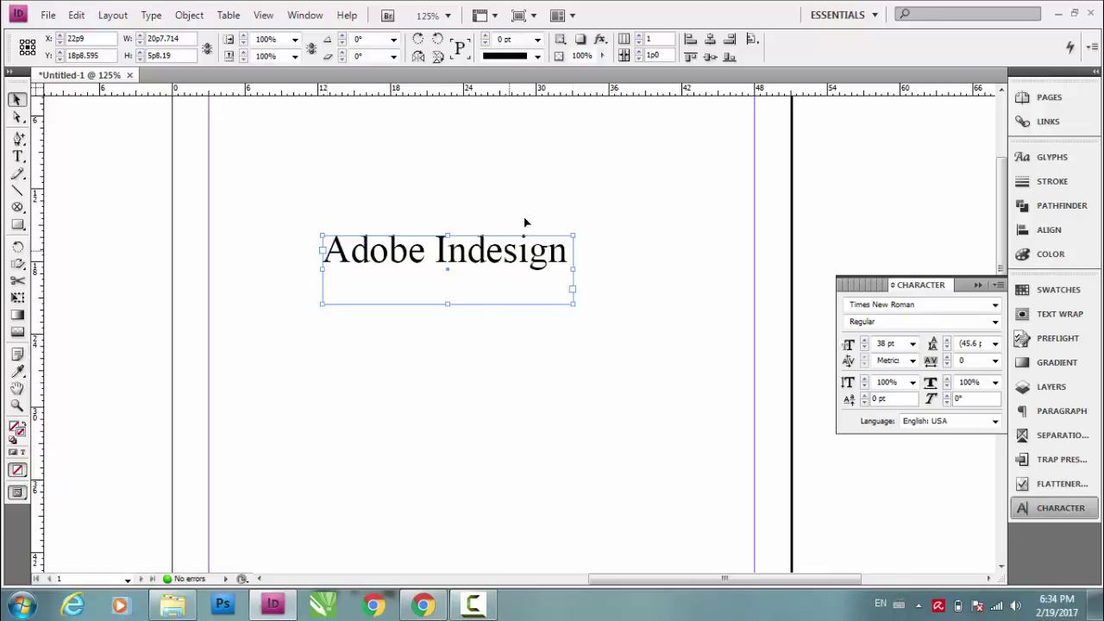
{"action": "mouse_move", "coordinate": [512, 255]}
{"action": "left_mouse_down"}
{"action": "mouse_move", "coordinate": [546, 199]}
{"action": "mouse_move", "coordinate": [480, 290]}
{"action": "mouse_move", "coordinate": [599, 259]}
{"action": "left_mouse_up"}
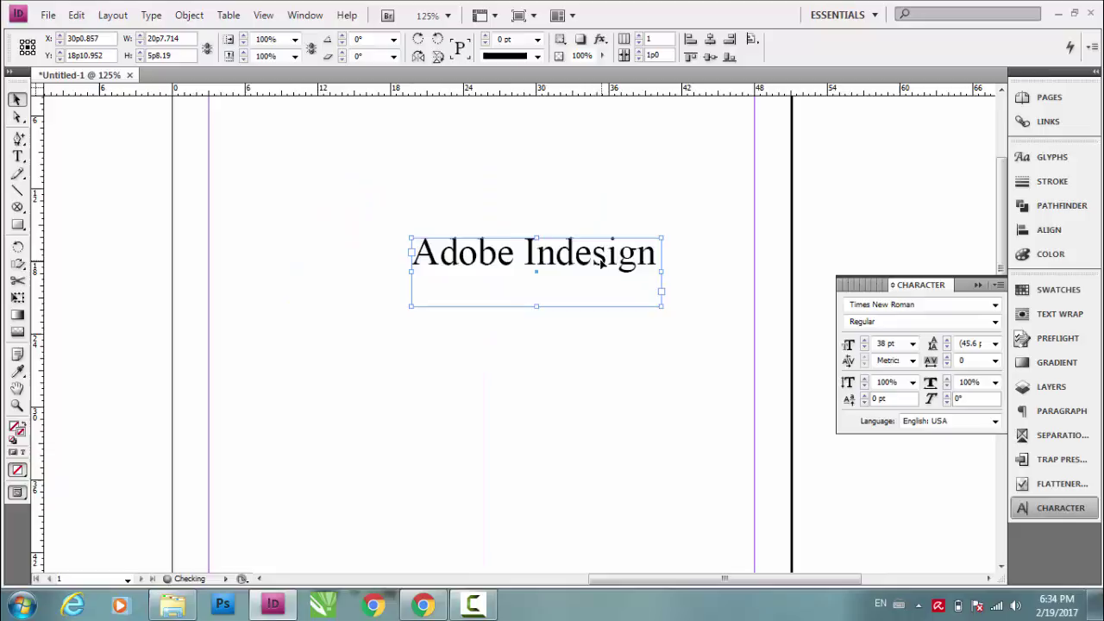
{"action": "mouse_move", "coordinate": [506, 256]}
{"action": "left_mouse_down"}
{"action": "mouse_move", "coordinate": [488, 273]}
{"action": "mouse_move", "coordinate": [529, 222]}
{"action": "left_mouse_up"}
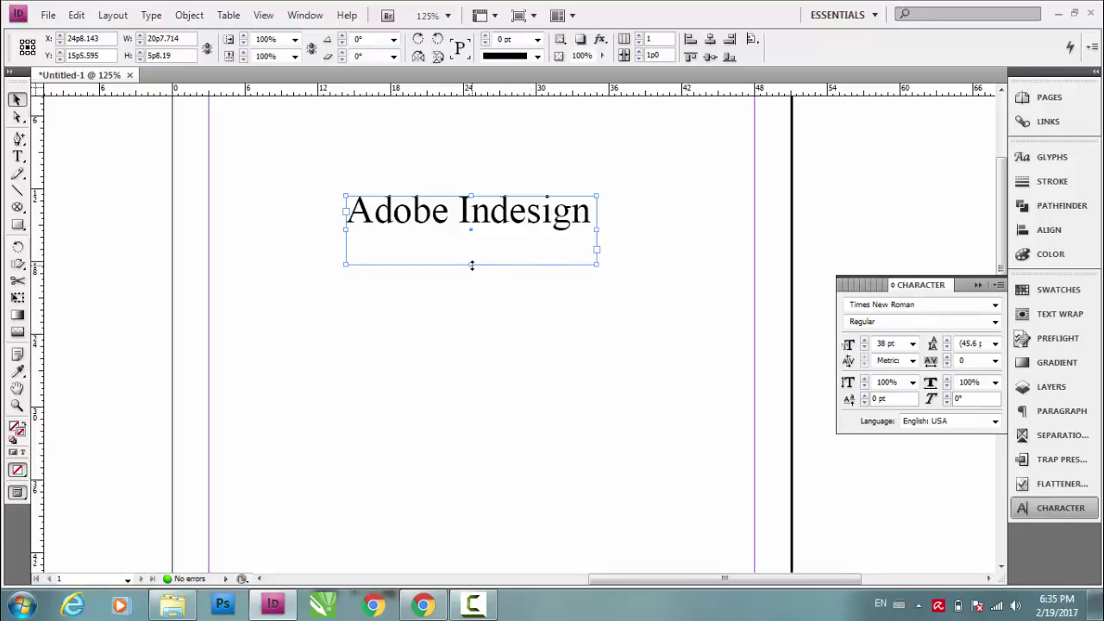
{"action": "left_click_drag", "start_coordinate": [472, 265], "coordinate": [470, 301]}
Step: Rescale the text taller and narrower to 70.284 pt at 54.07% horizontal scale, then move the frame
{"action": "mouse_move", "coordinate": [496, 229]}
{"action": "left_mouse_down"}
{"action": "mouse_move", "coordinate": [405, 239]}
{"action": "mouse_move", "coordinate": [397, 213]}
{"action": "left_mouse_up"}
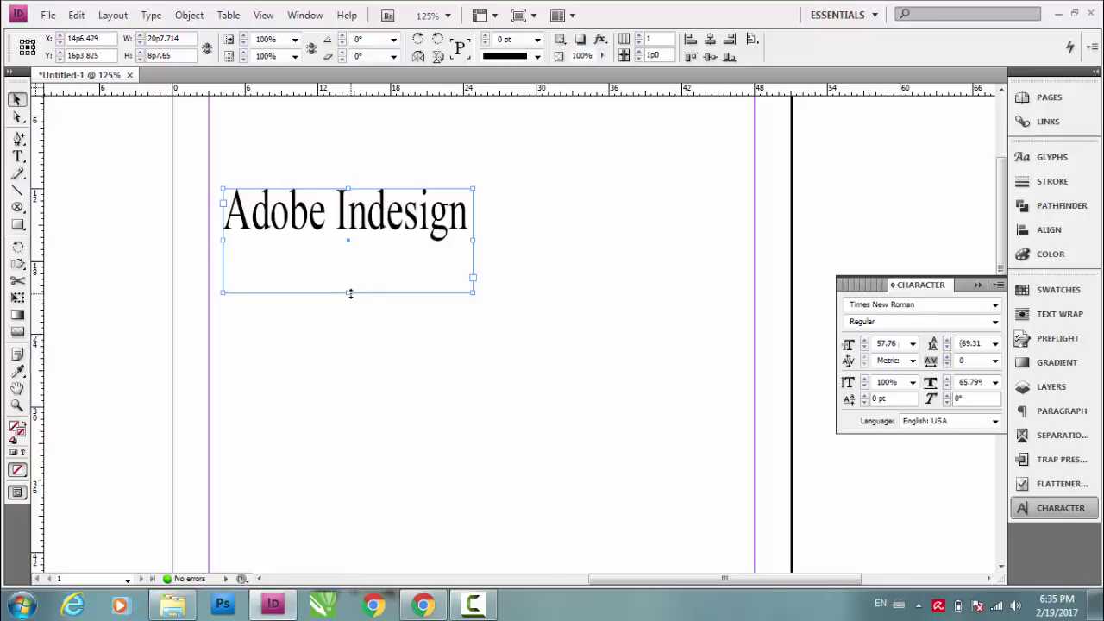
{"action": "mouse_move", "coordinate": [349, 293]}
{"action": "left_mouse_down"}
{"action": "mouse_move", "coordinate": [346, 246]}
{"action": "mouse_move", "coordinate": [348, 285]}
{"action": "mouse_move", "coordinate": [349, 272]}
{"action": "left_mouse_up"}
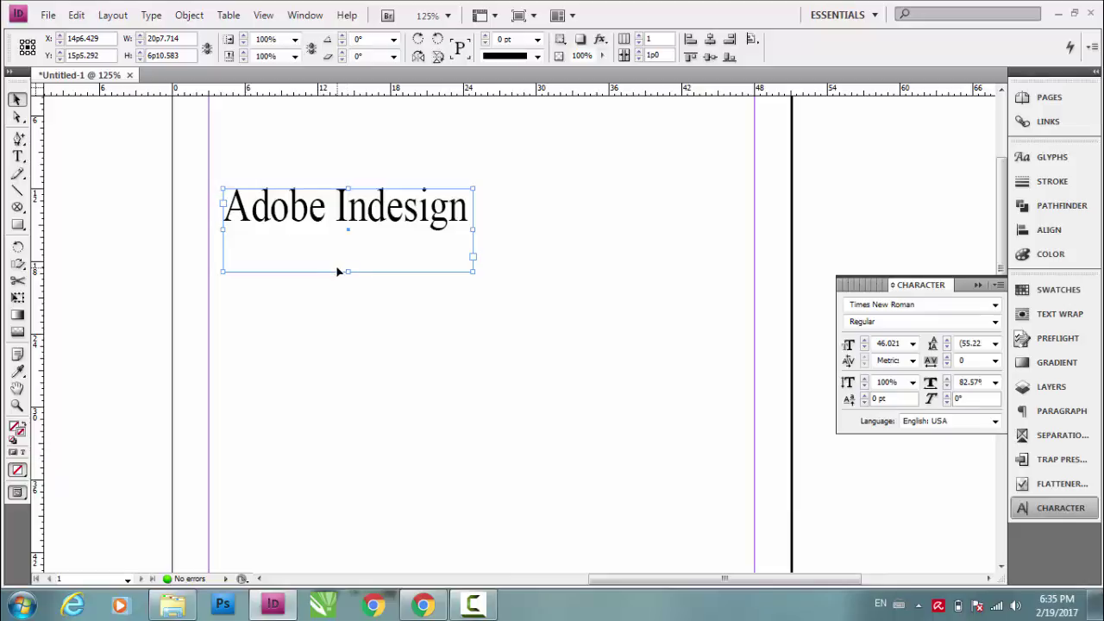
{"action": "mouse_move", "coordinate": [347, 272]}
{"action": "left_mouse_down"}
{"action": "mouse_move", "coordinate": [347, 330]}
{"action": "mouse_move", "coordinate": [348, 247]}
{"action": "mouse_move", "coordinate": [349, 302]}
{"action": "left_mouse_up"}
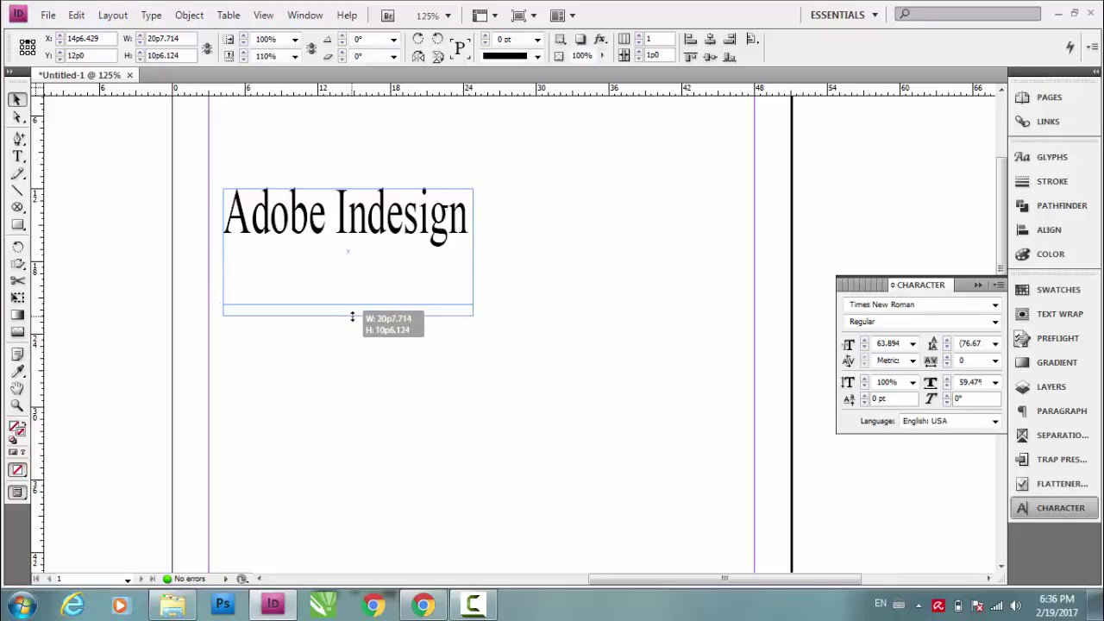
{"action": "left_click_drag", "start_coordinate": [347, 306], "coordinate": [348, 316]}
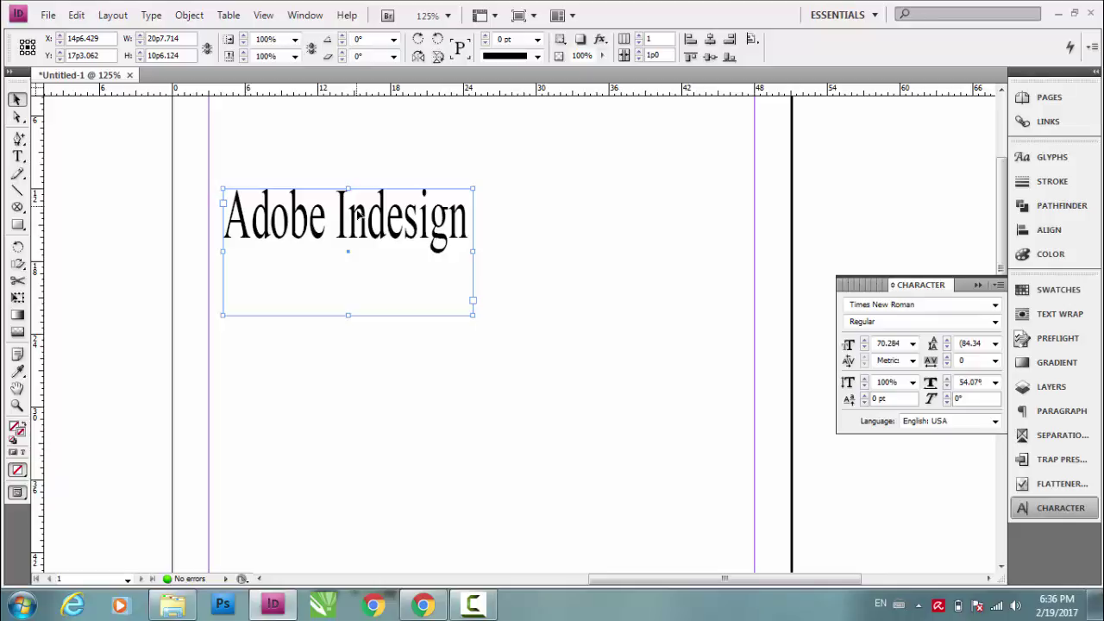
{"action": "mouse_move", "coordinate": [374, 226]}
{"action": "left_mouse_down"}
{"action": "mouse_move", "coordinate": [360, 216]}
{"action": "mouse_move", "coordinate": [424, 222]}
{"action": "left_mouse_up"}
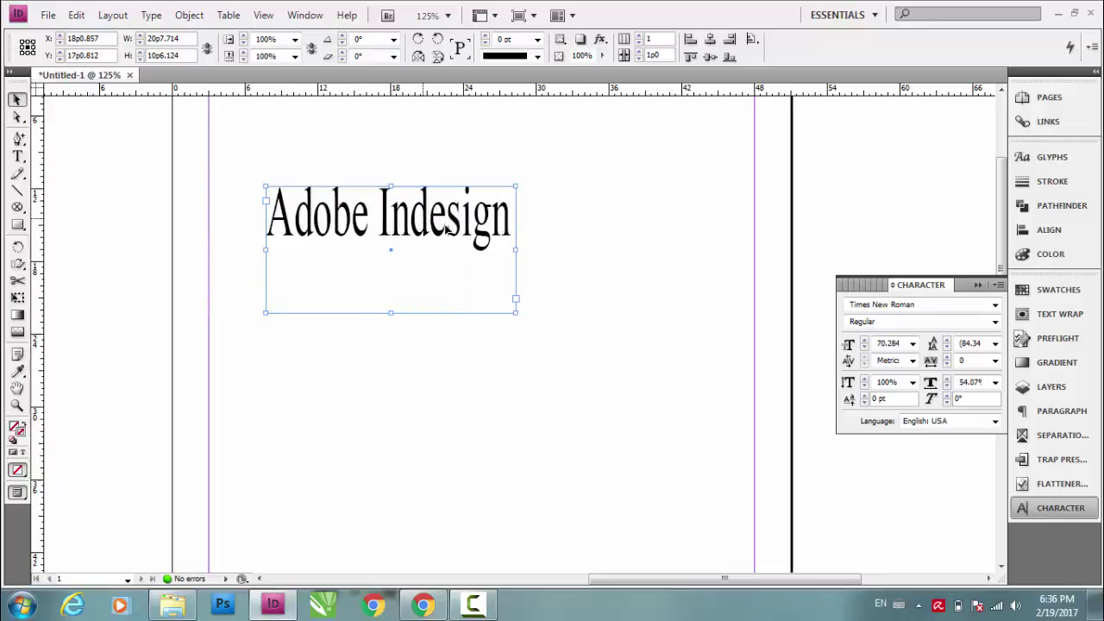
Step: Shift the stretched frame slightly right to X 21p1.607, Y 15p11.312
{"action": "left_click_drag", "start_coordinate": [449, 231], "coordinate": [451, 224]}
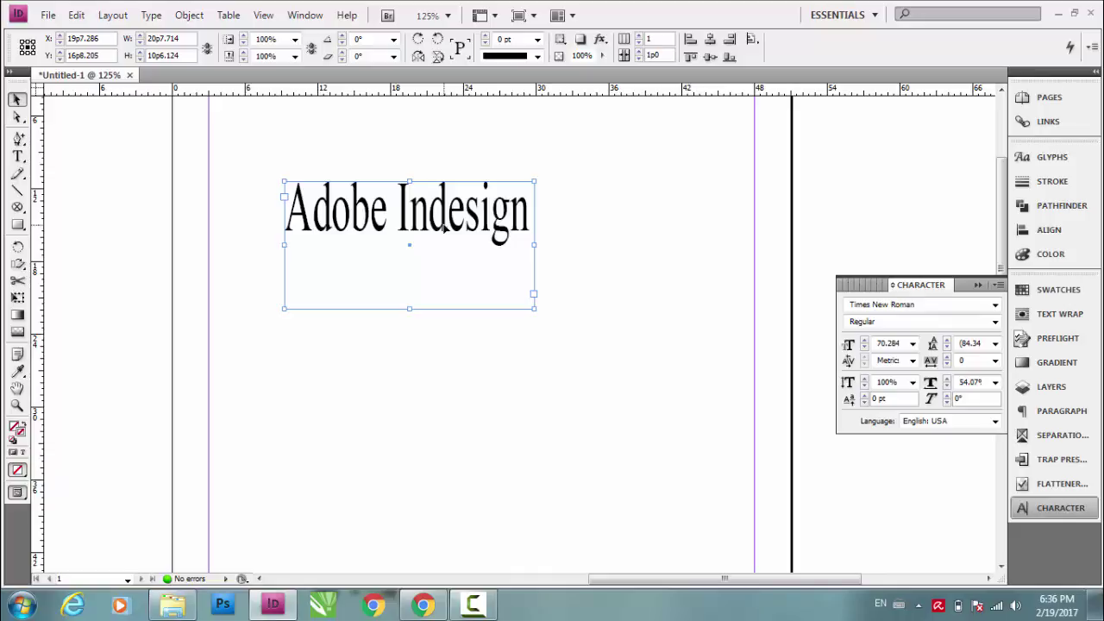
{"action": "mouse_move", "coordinate": [430, 225]}
{"action": "left_mouse_down"}
{"action": "mouse_move", "coordinate": [490, 248]}
{"action": "mouse_move", "coordinate": [375, 202]}
{"action": "left_mouse_up"}
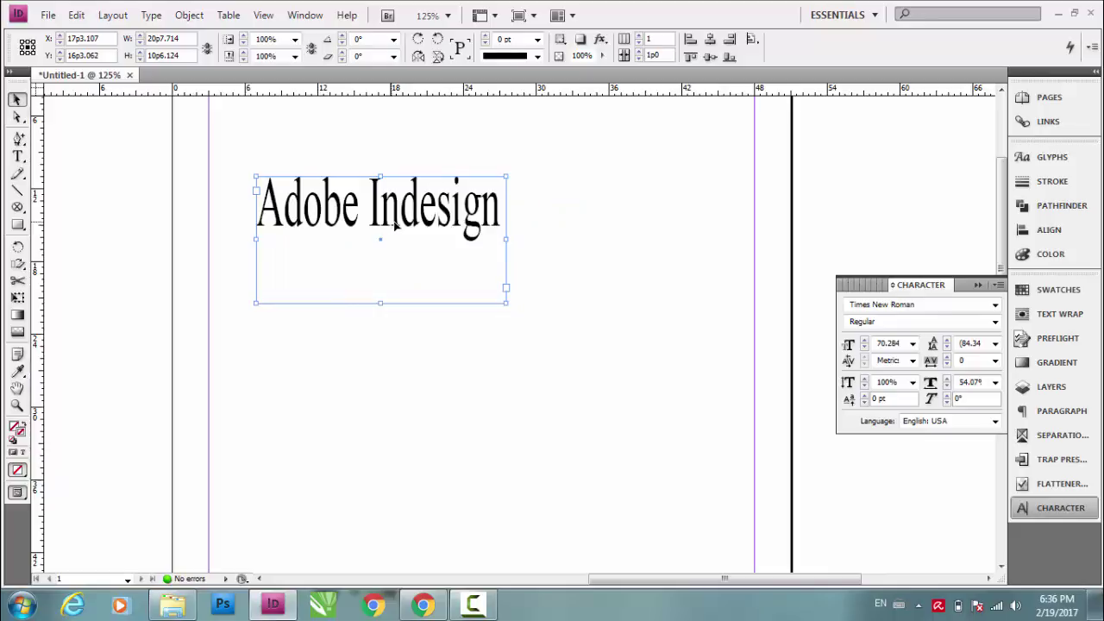
{"action": "left_click_drag", "start_coordinate": [392, 226], "coordinate": [440, 221]}
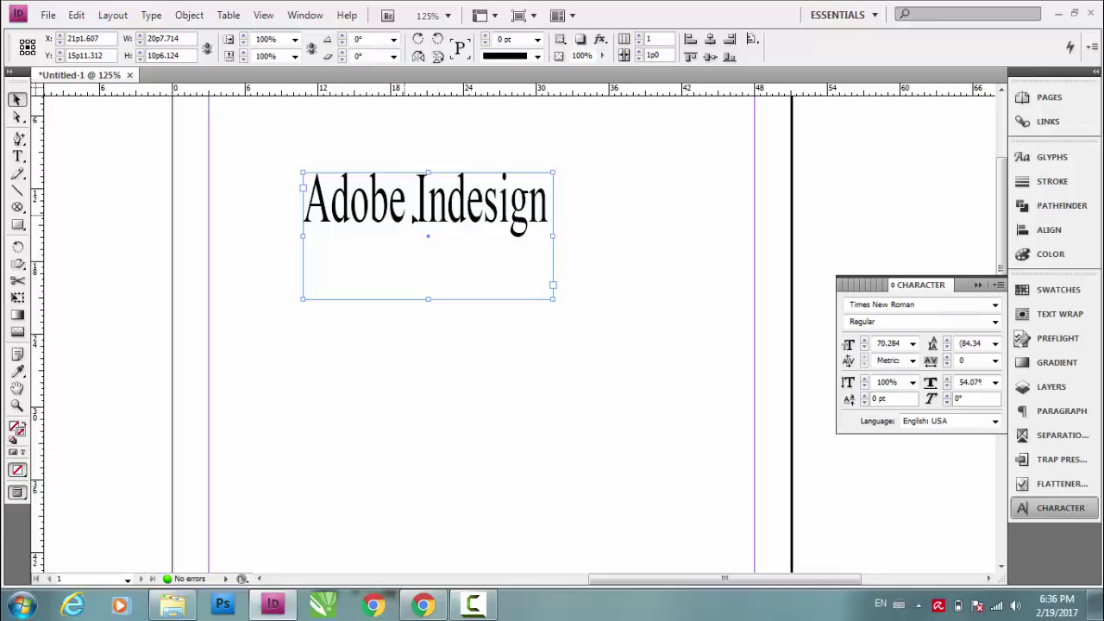
Step: Bring back the Character panel from the Type menu, showing Times New Roman, 70.284 pt, 54.07% horizontal scale
{"action": "left_click", "coordinate": [928, 287]}
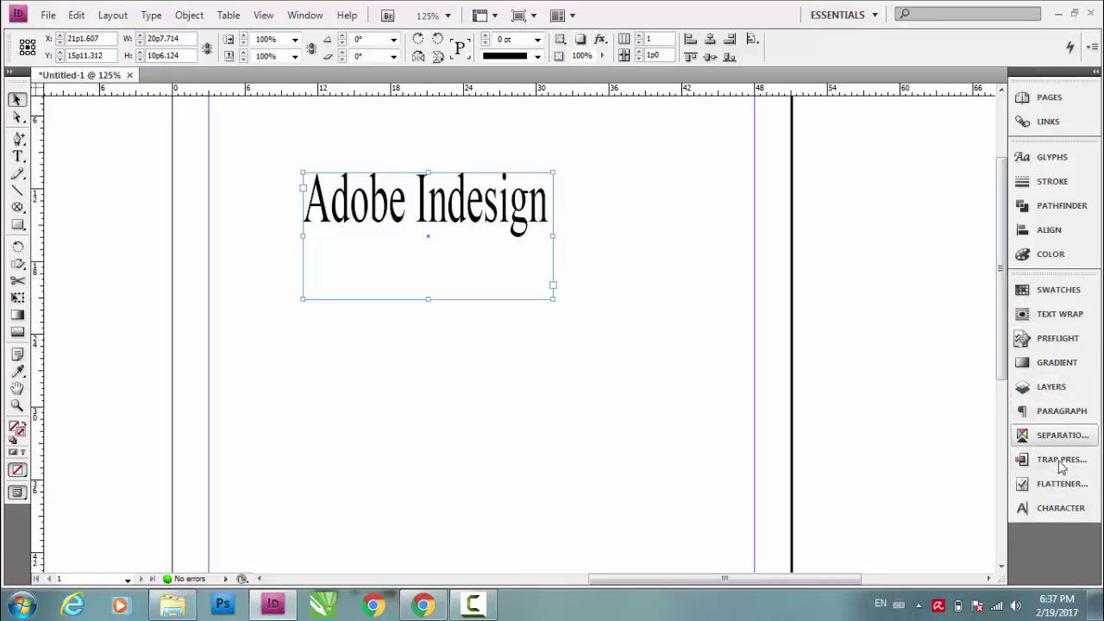
{"action": "left_click", "coordinate": [1057, 508]}
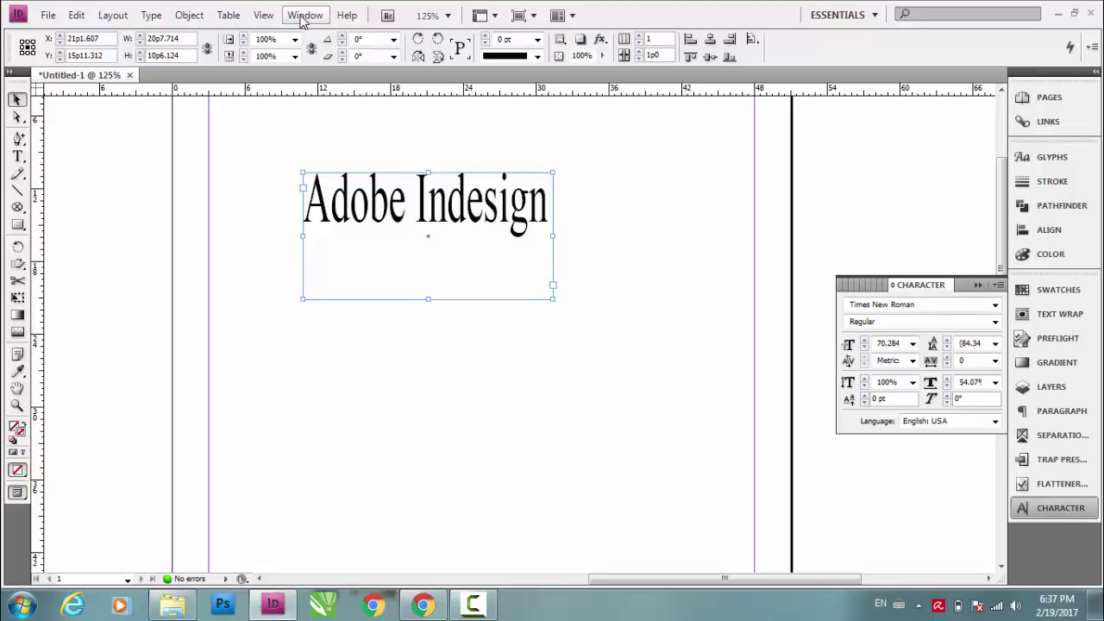
{"action": "left_click", "coordinate": [303, 16]}
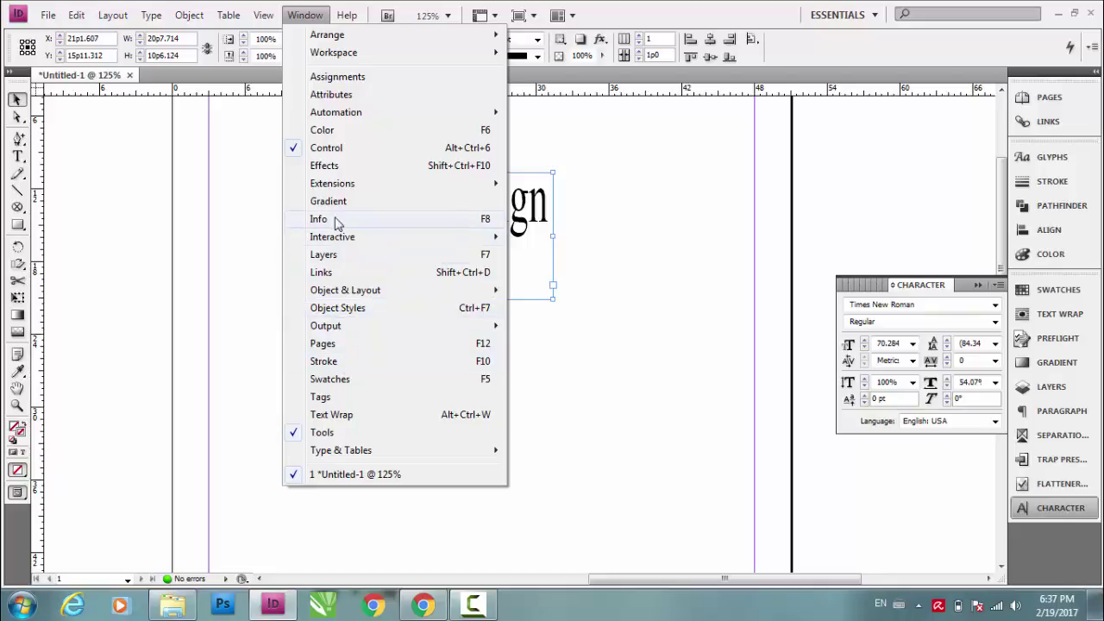
{"action": "left_click", "coordinate": [149, 15]}
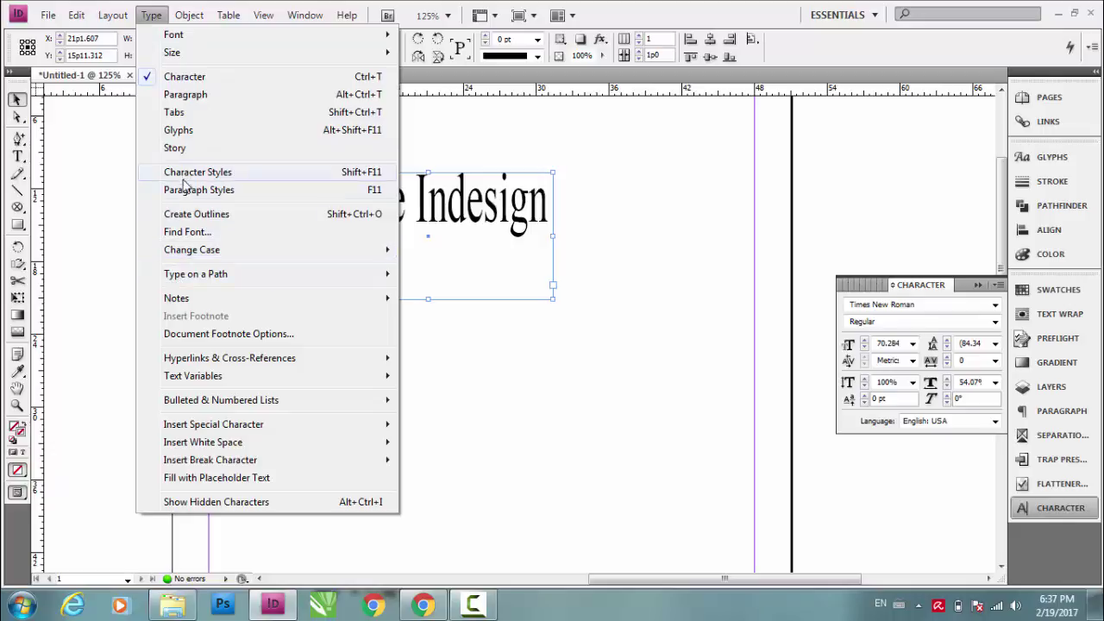
{"action": "left_click", "coordinate": [181, 78]}
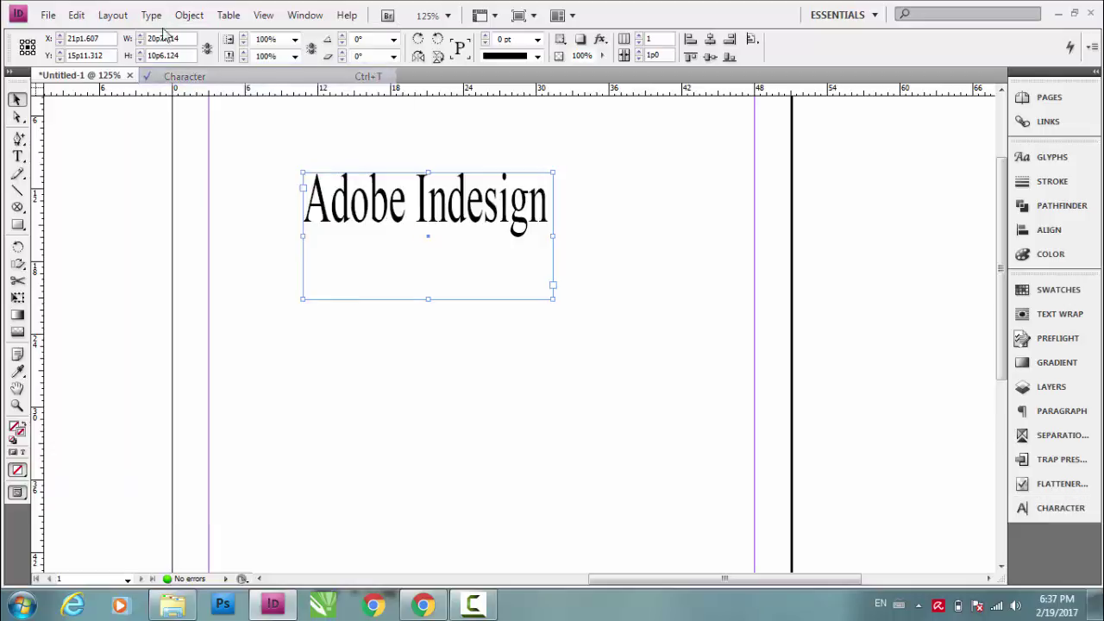
{"action": "left_click", "coordinate": [151, 15]}
{"action": "left_click", "coordinate": [181, 78]}
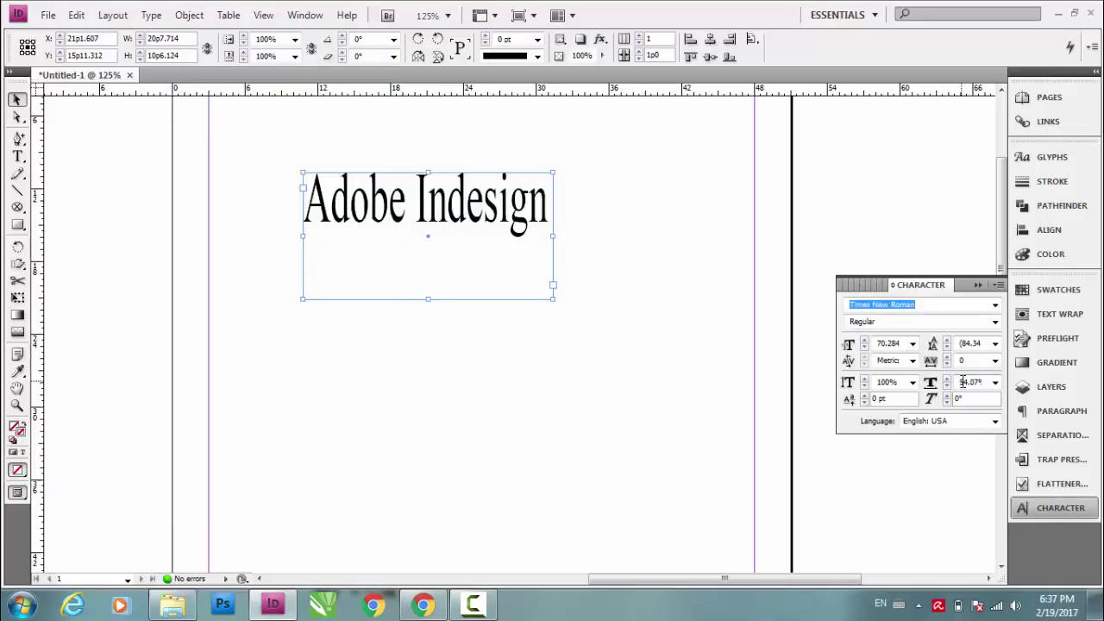
Step: Set Horizontal Scale to 100% so the 73.798 pt text widens and only 'Adobe' shows
{"action": "double_click", "coordinate": [963, 382]}
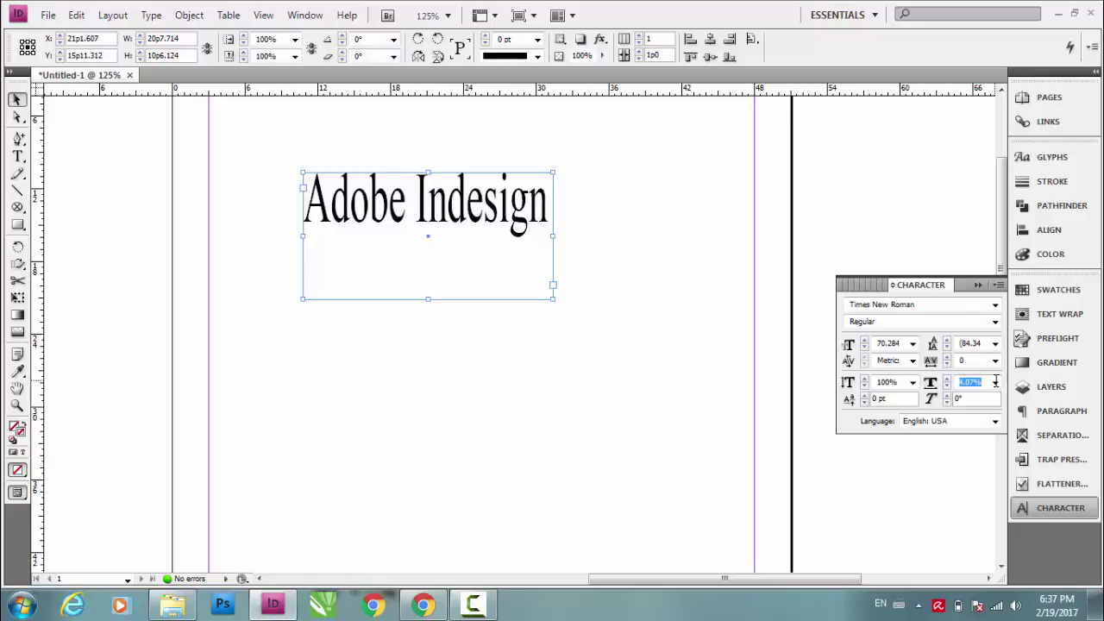
{"action": "left_click", "coordinate": [963, 382]}
{"action": "mouse_move", "coordinate": [428, 300]}
{"action": "left_mouse_down"}
{"action": "mouse_move", "coordinate": [432, 260]}
{"action": "mouse_move", "coordinate": [427, 304]}
{"action": "left_mouse_up"}
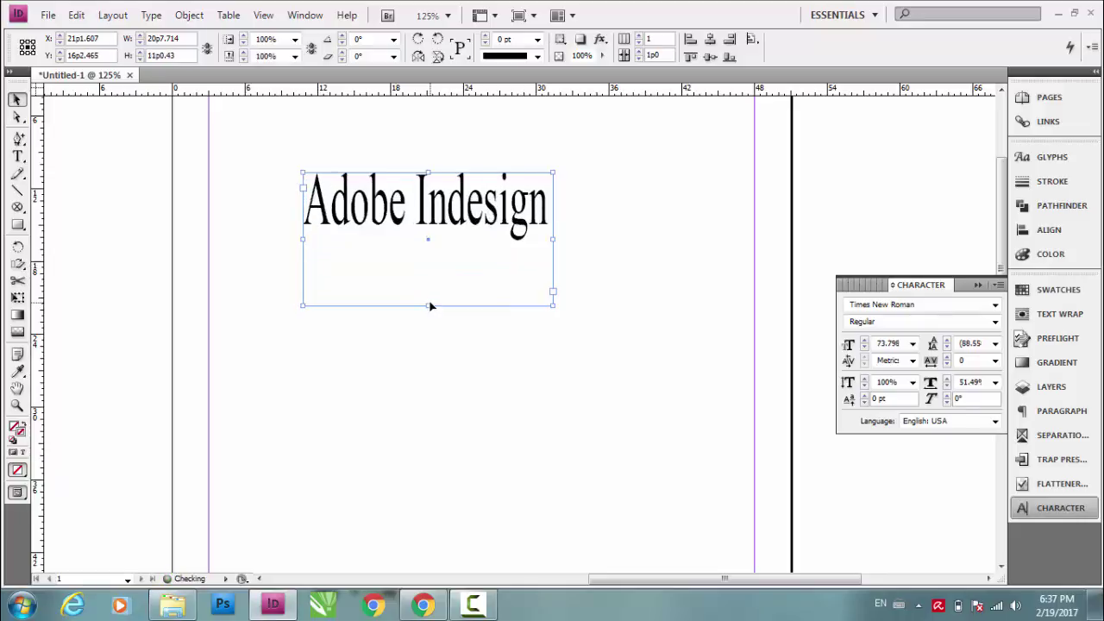
{"action": "double_click", "coordinate": [960, 382]}
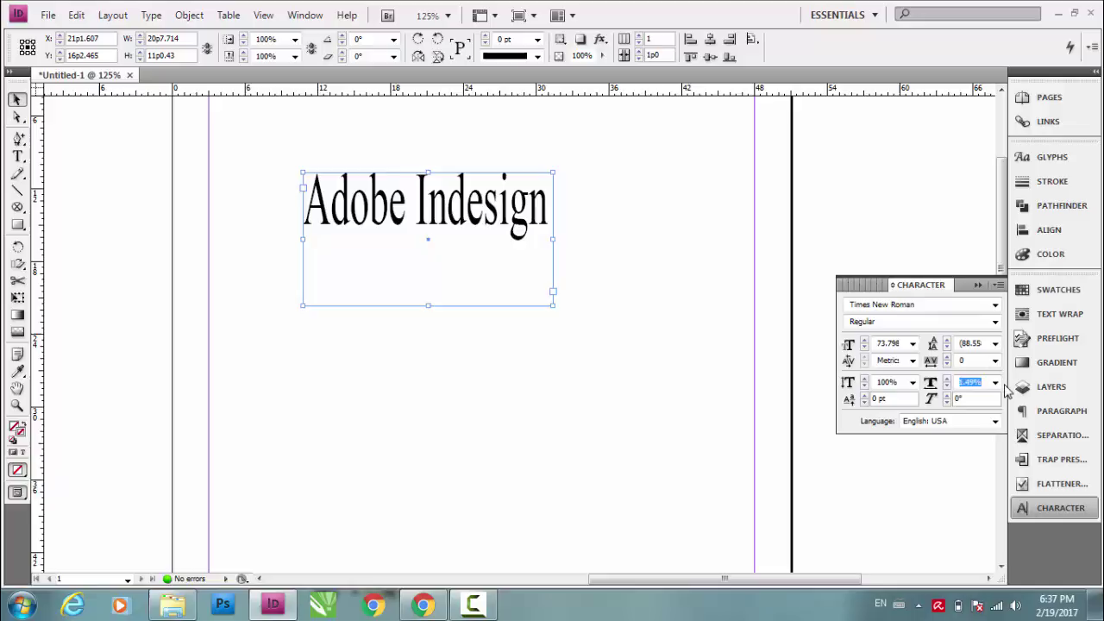
{"action": "type", "text": "100"}
{"action": "key", "text": "Return"}
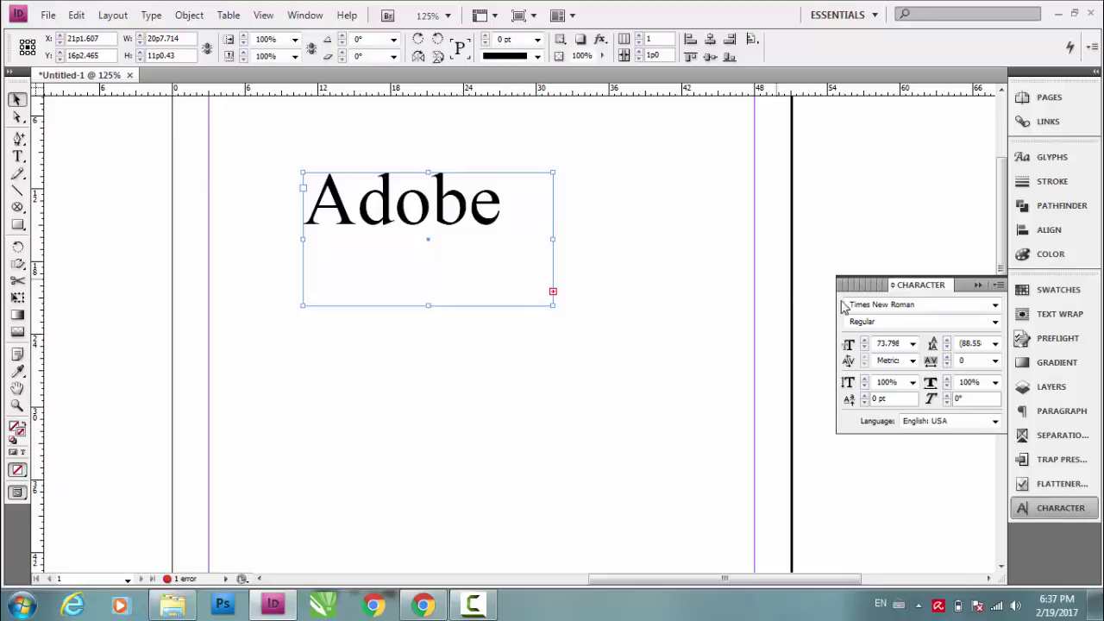
Step: Try preset font sizes 11, 12 and 14 pt from the Character panel size list
{"action": "left_click", "coordinate": [935, 304]}
{"action": "left_click", "coordinate": [911, 344]}
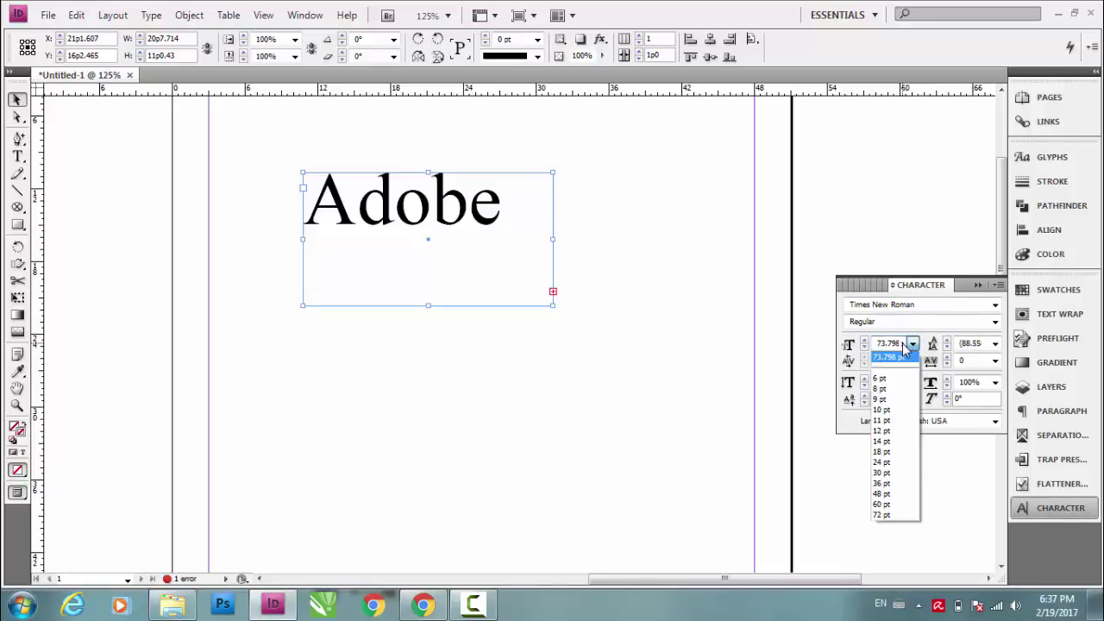
{"action": "left_click", "coordinate": [897, 421]}
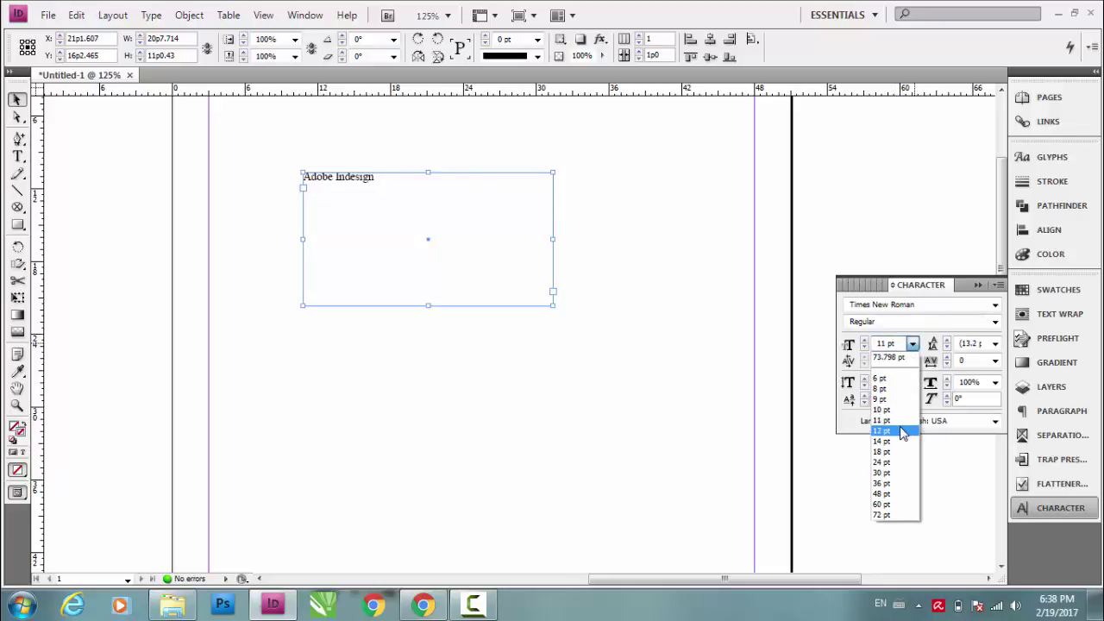
{"action": "left_click", "coordinate": [897, 431]}
{"action": "left_click", "coordinate": [912, 345]}
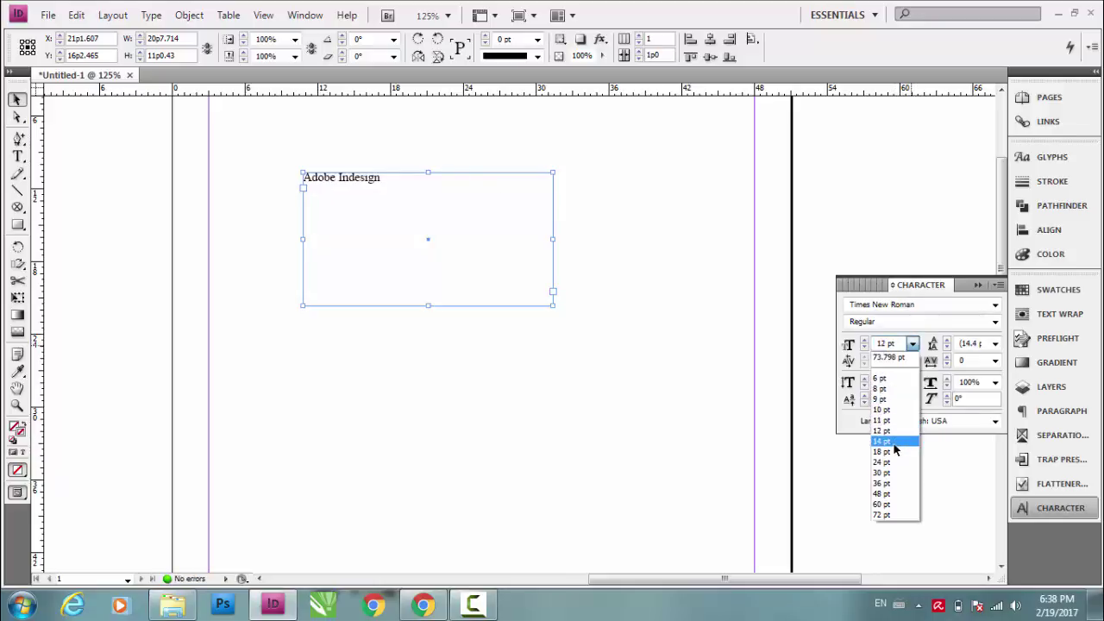
{"action": "left_click", "coordinate": [894, 441]}
Step: Scale the frame and text together until 'Adobe Indesign' fits on one line at 65.8 pt
{"action": "left_click", "coordinate": [16, 100]}
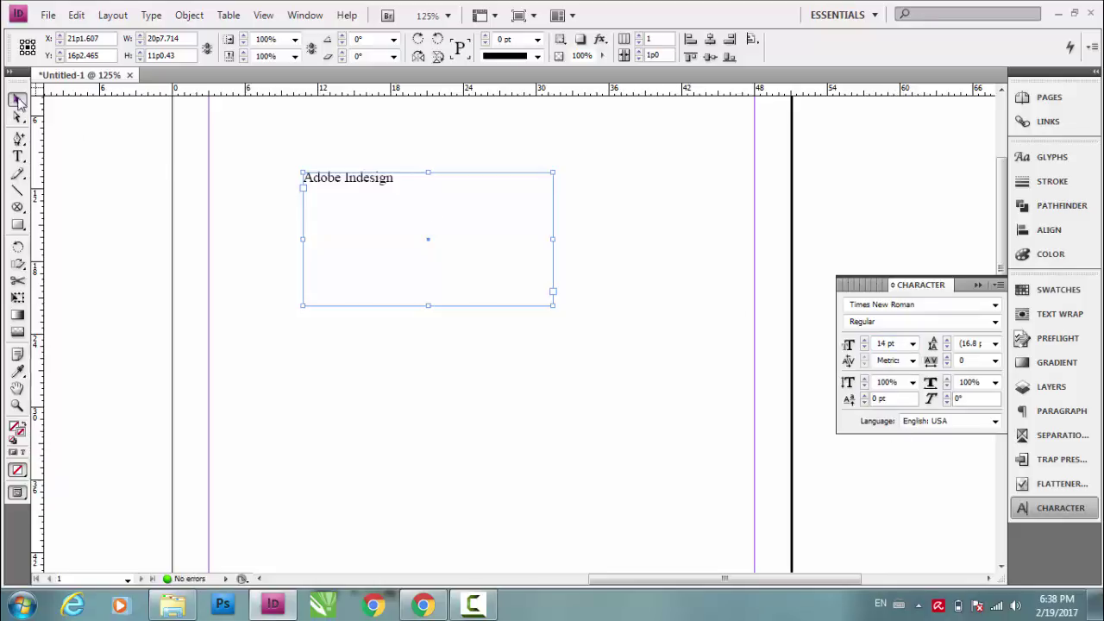
{"action": "mouse_move", "coordinate": [552, 306]}
{"action": "left_mouse_down"}
{"action": "mouse_move", "coordinate": [408, 197]}
{"action": "mouse_move", "coordinate": [402, 274]}
{"action": "left_mouse_up"}
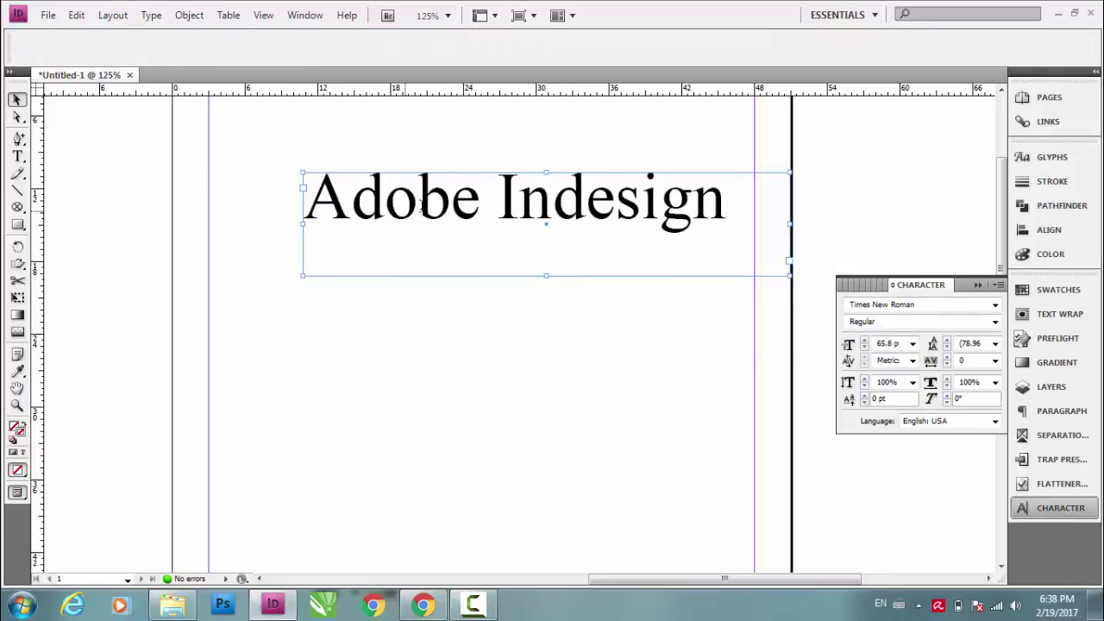
{"action": "double_click", "coordinate": [419, 205]}
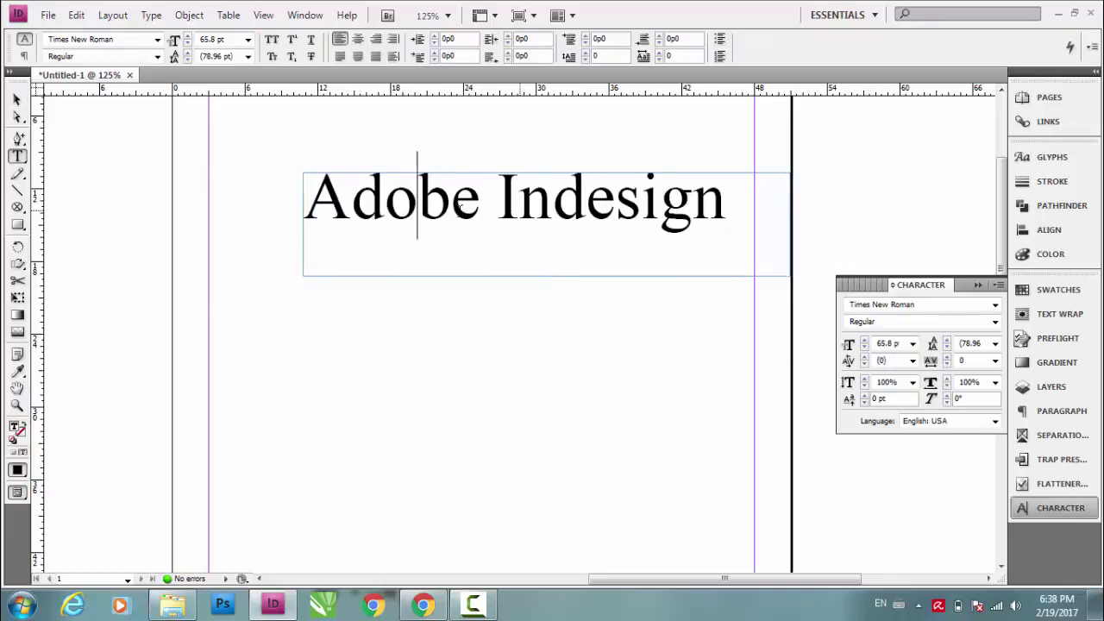
{"action": "left_click", "coordinate": [16, 99]}
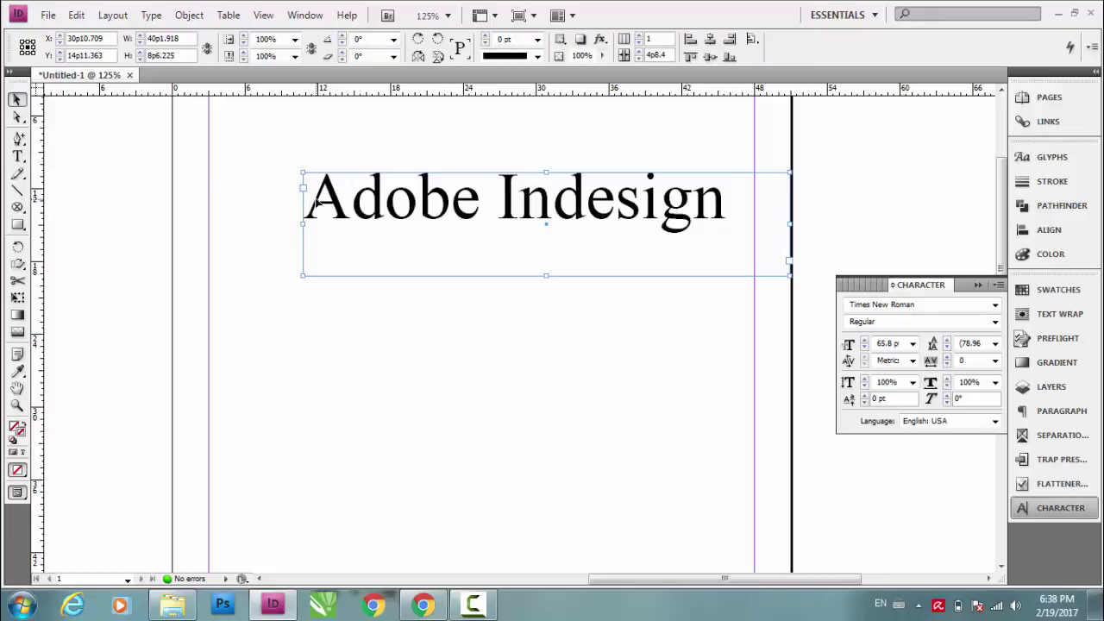
Step: Move the 65.8 pt frame lower on the page to X 26p9.959, Y 22p5.684
{"action": "left_click_drag", "start_coordinate": [504, 219], "coordinate": [512, 244]}
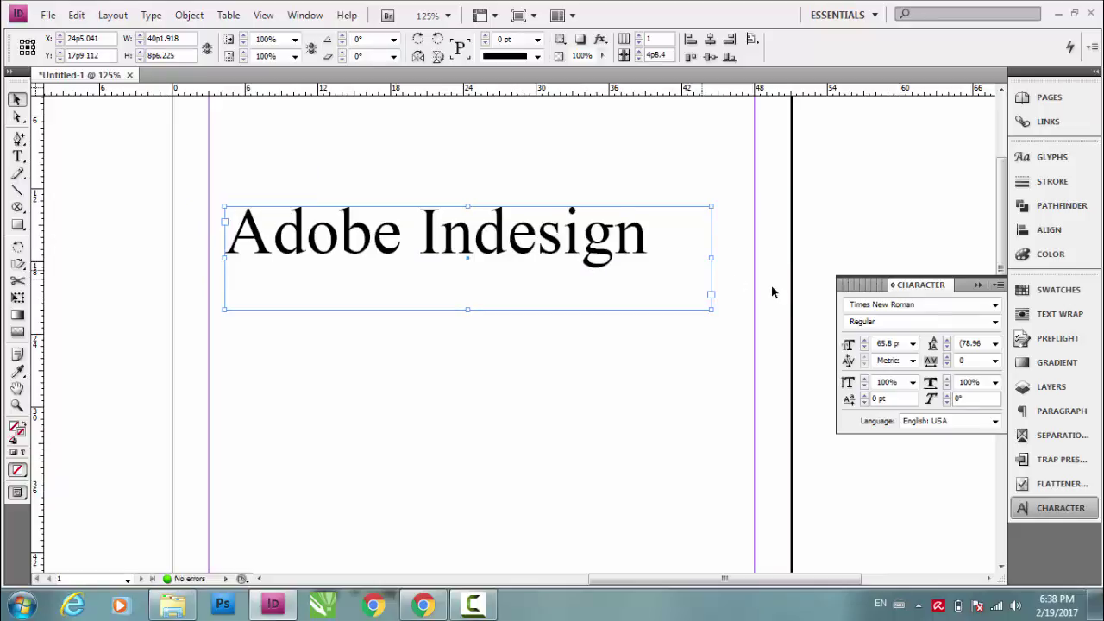
{"action": "left_click_drag", "start_coordinate": [587, 250], "coordinate": [604, 254]}
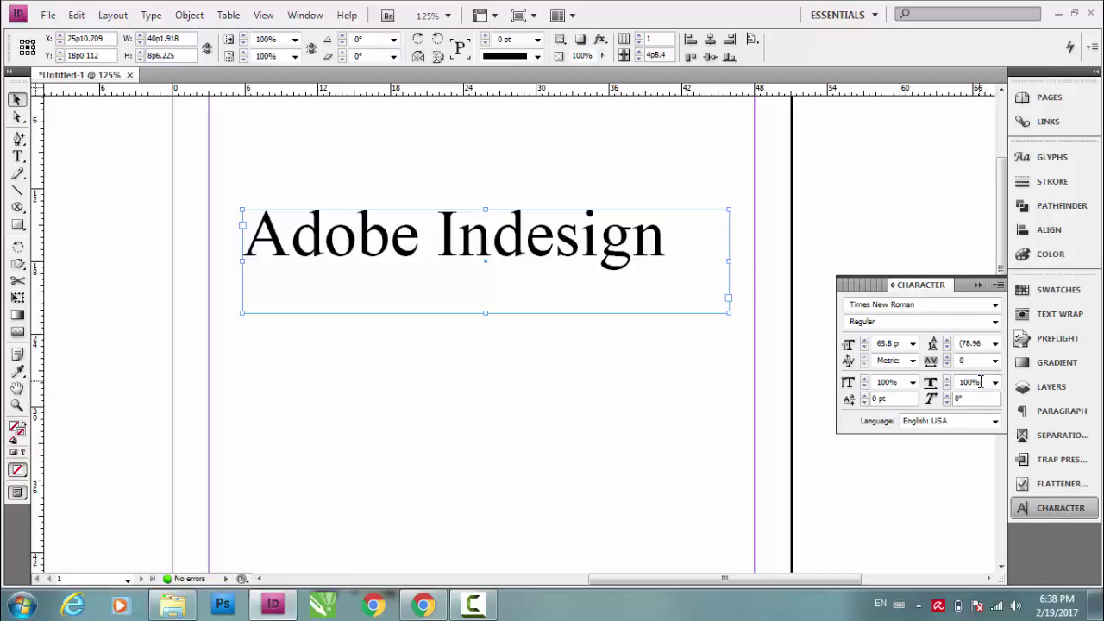
{"action": "left_click_drag", "start_coordinate": [485, 232], "coordinate": [494, 308]}
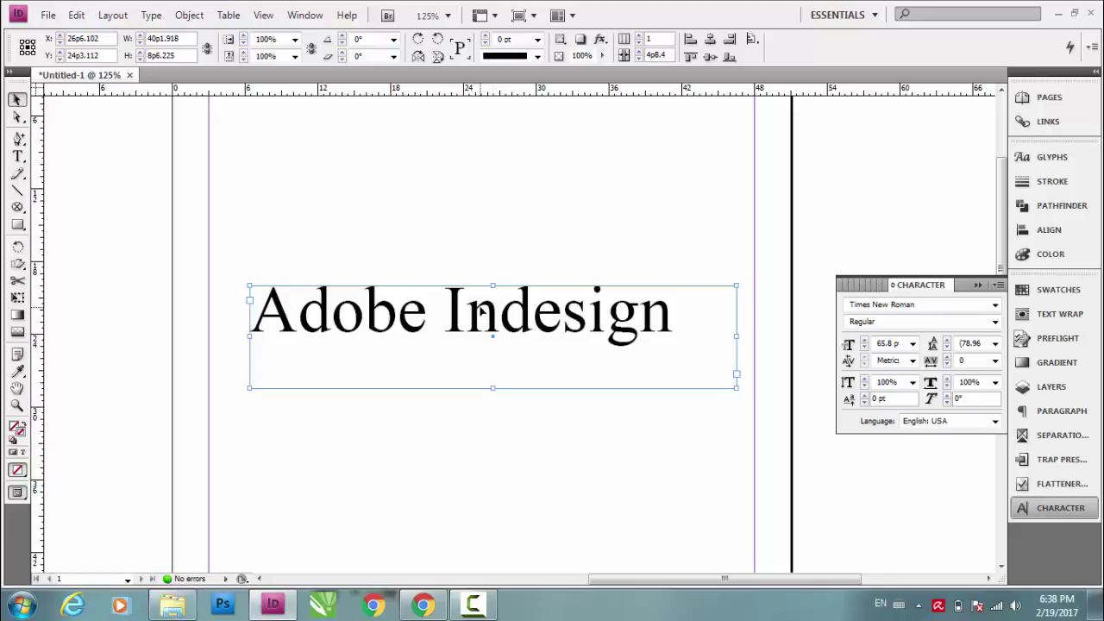
{"action": "left_click_drag", "start_coordinate": [482, 311], "coordinate": [485, 290]}
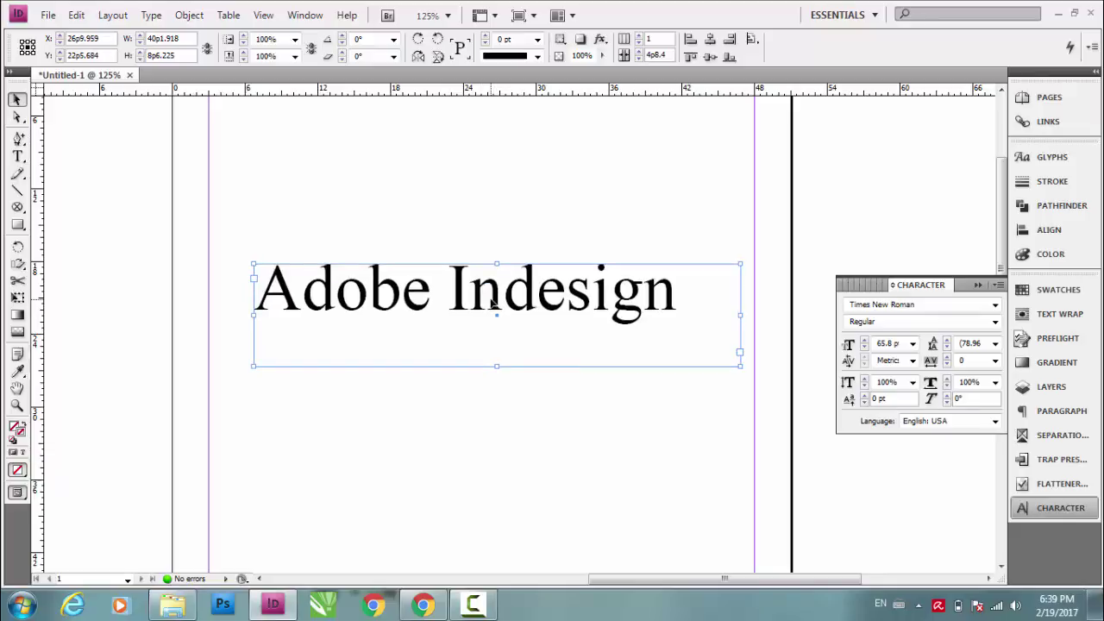